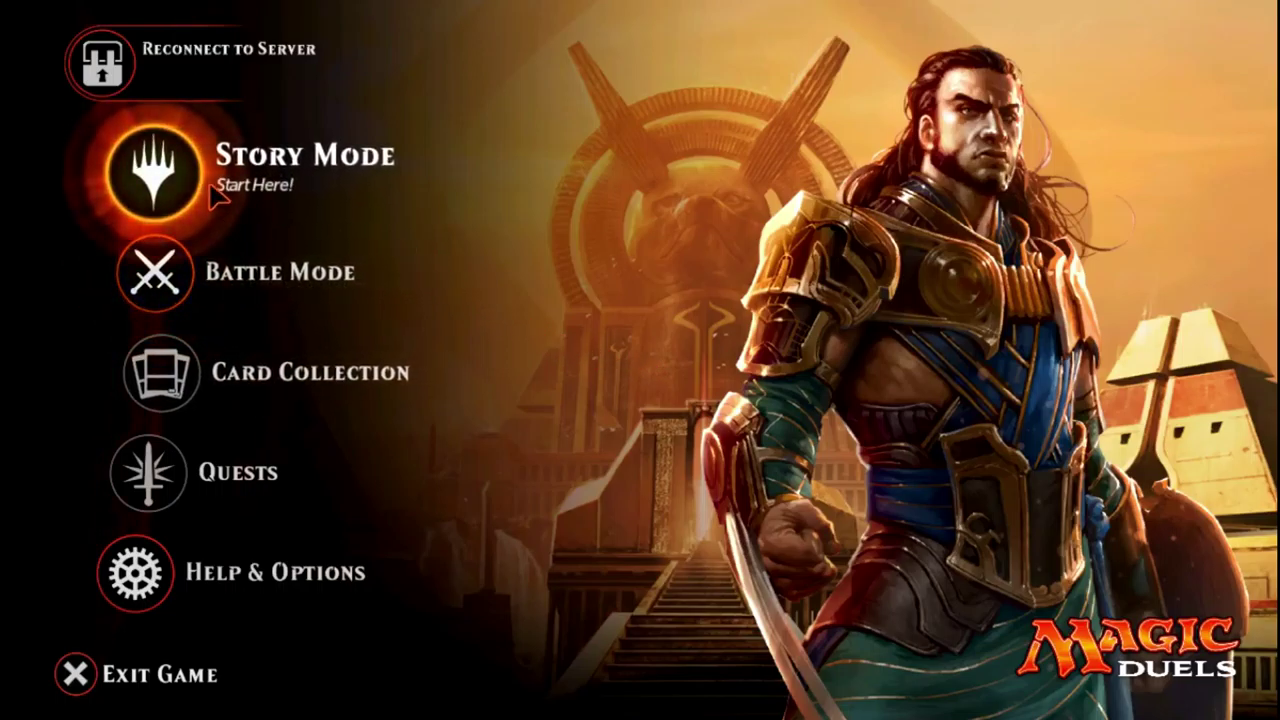
left_click(440, 368)
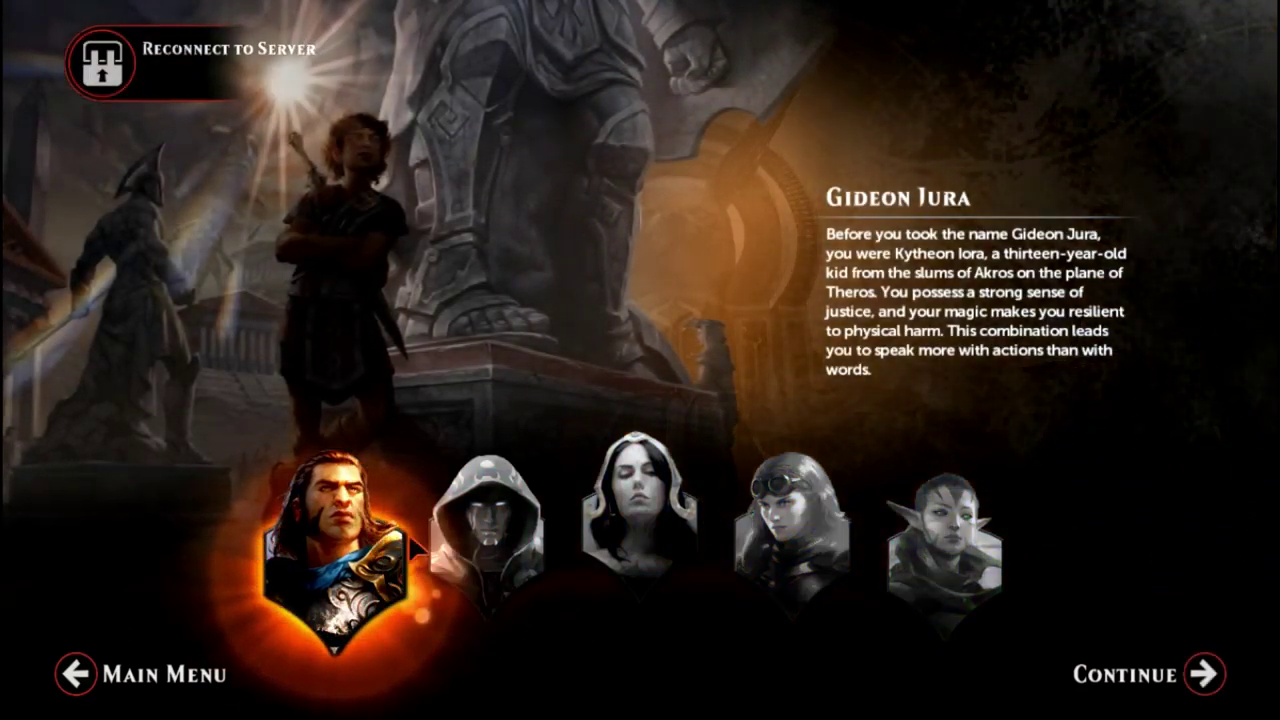
left_click(165, 675)
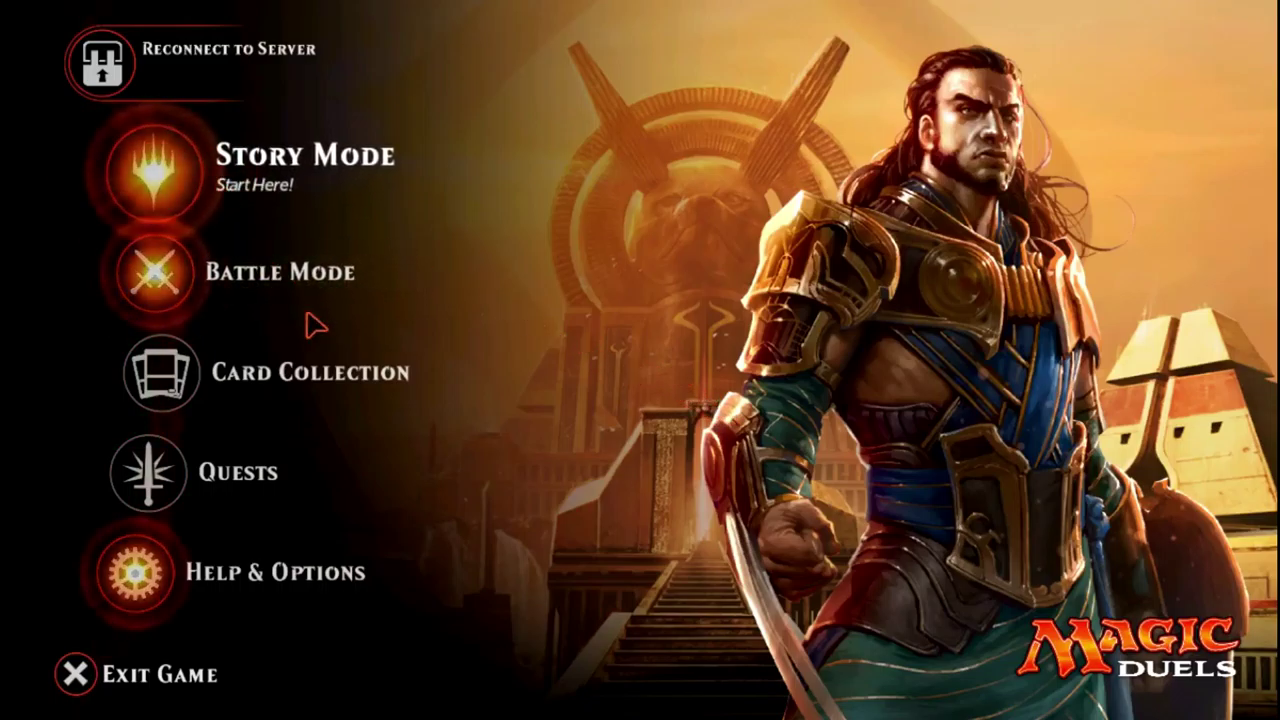
left_click(355, 350)
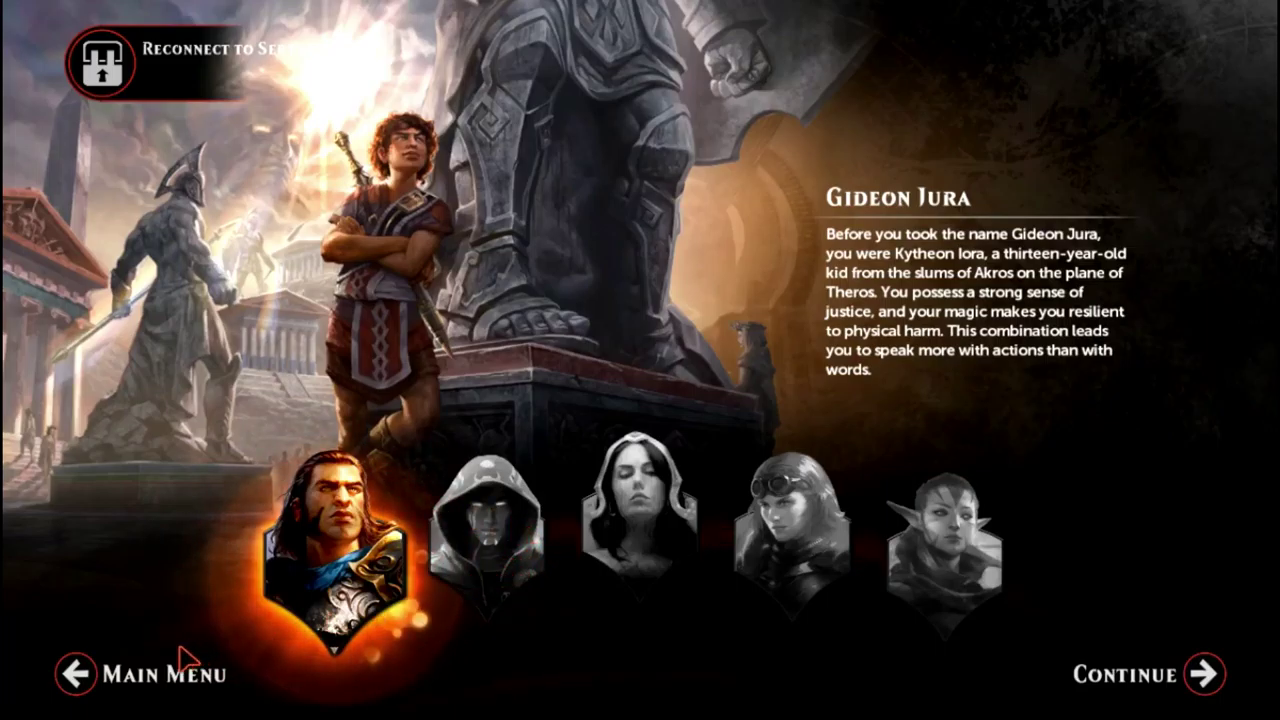
left_click(90, 674)
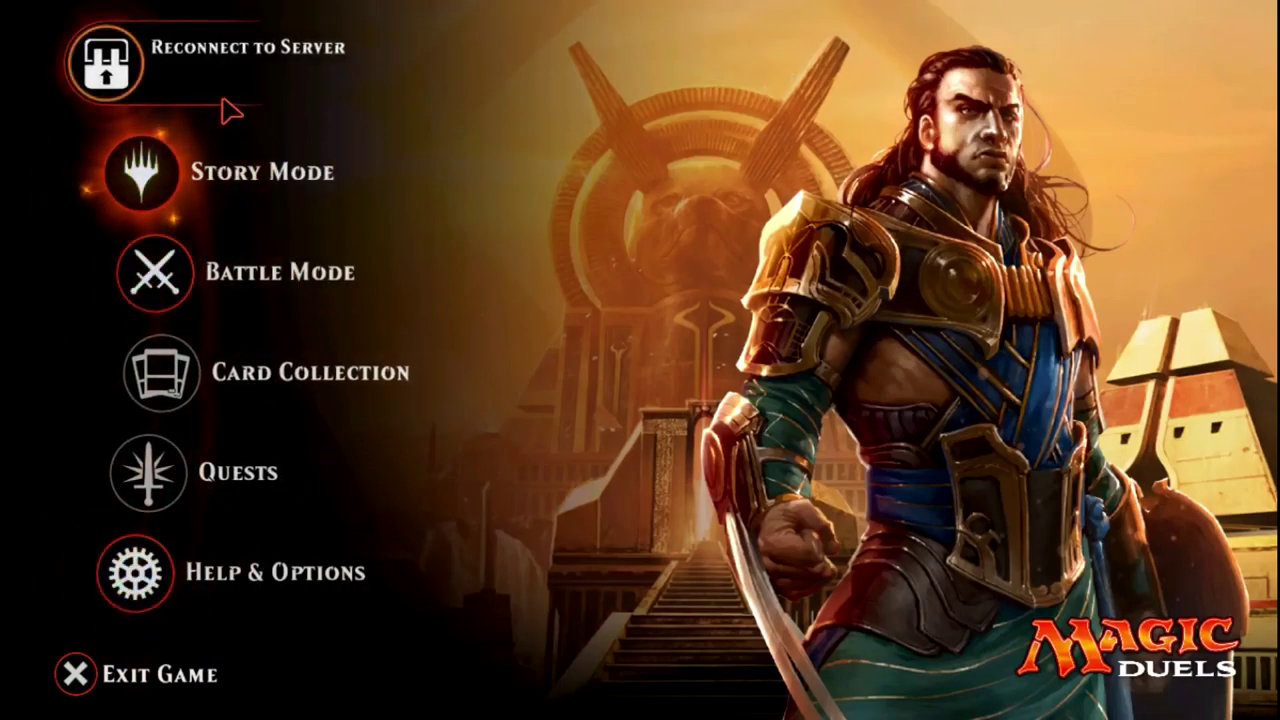